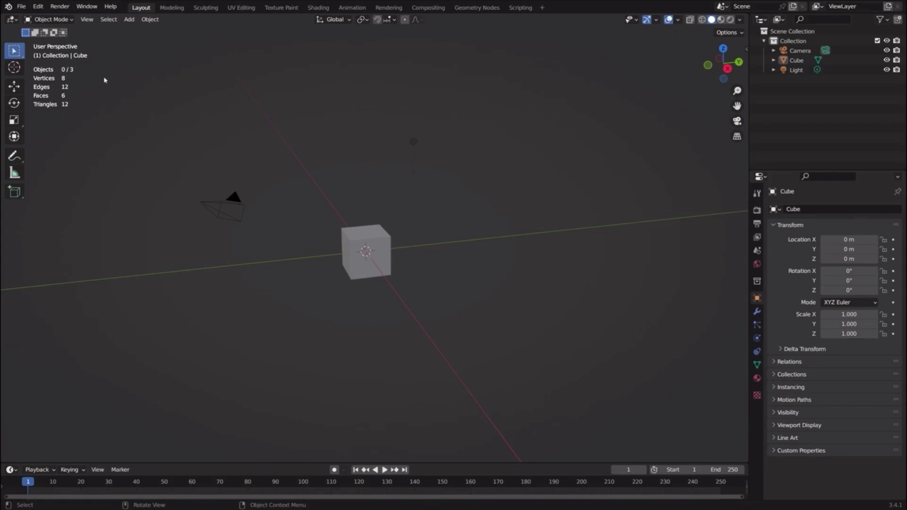
- Sketch two freehand annotation strokes with the Annotate tool, then undo them
click(15, 155)
drag(80, 68, 101, 126)
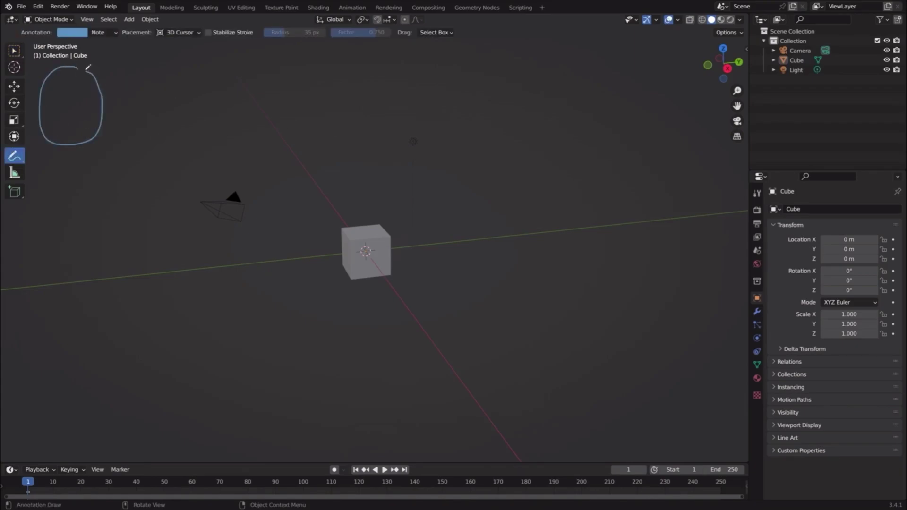
drag(136, 73, 142, 120)
key(ctrl+z)
key(ctrl+z)
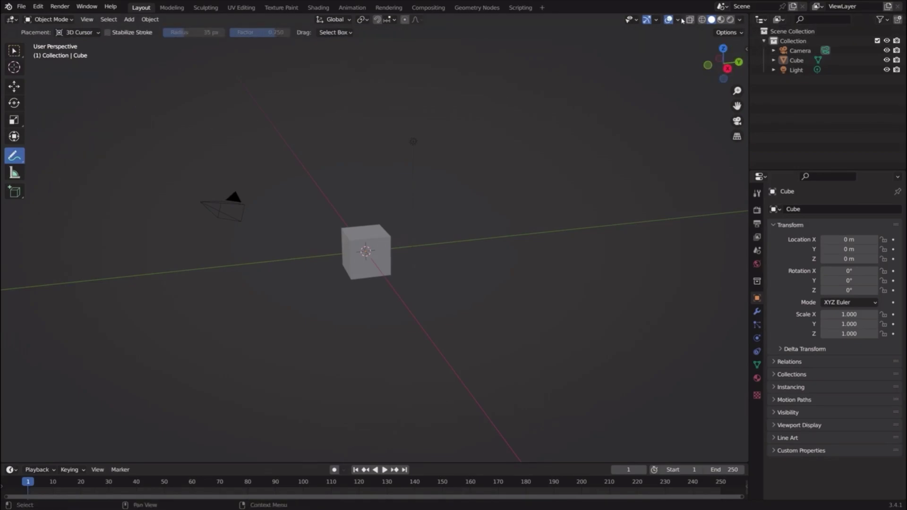
- Turn on the Statistics viewport overlay and mark its readout with a stroke
click(680, 19)
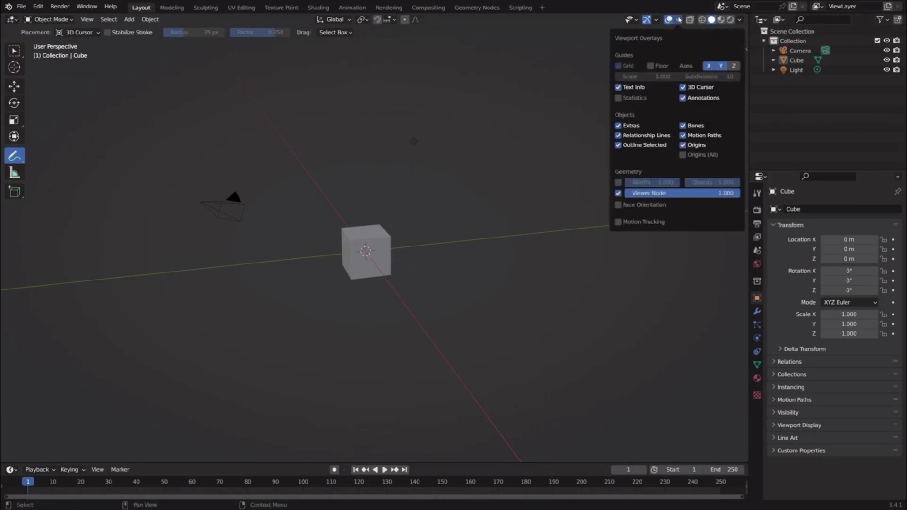
click(620, 99)
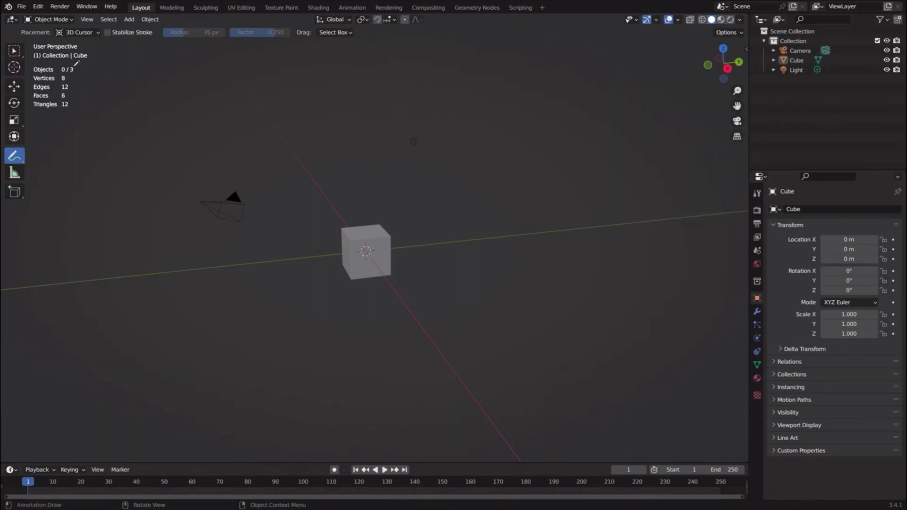
drag(76, 66, 98, 105)
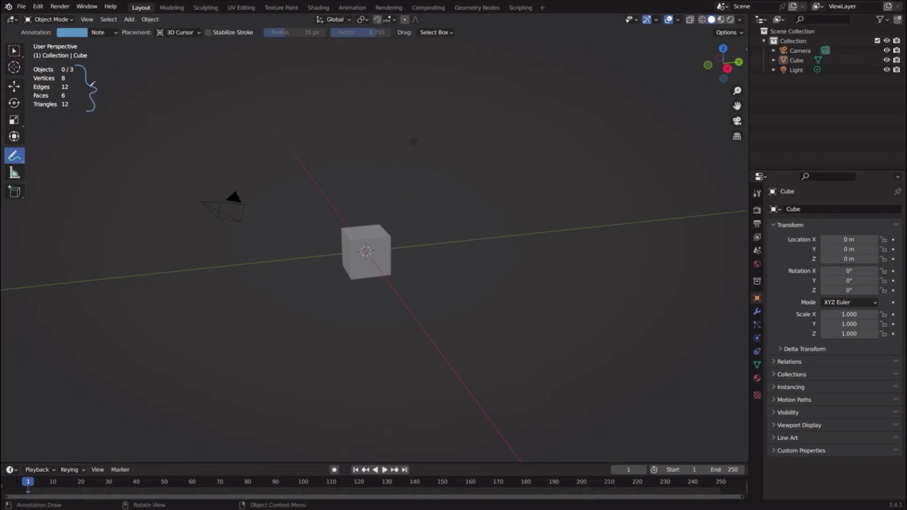
- Circle the 'Objects 0/3' count, undo the annotations, and return to Select Box
key(ctrl+z)
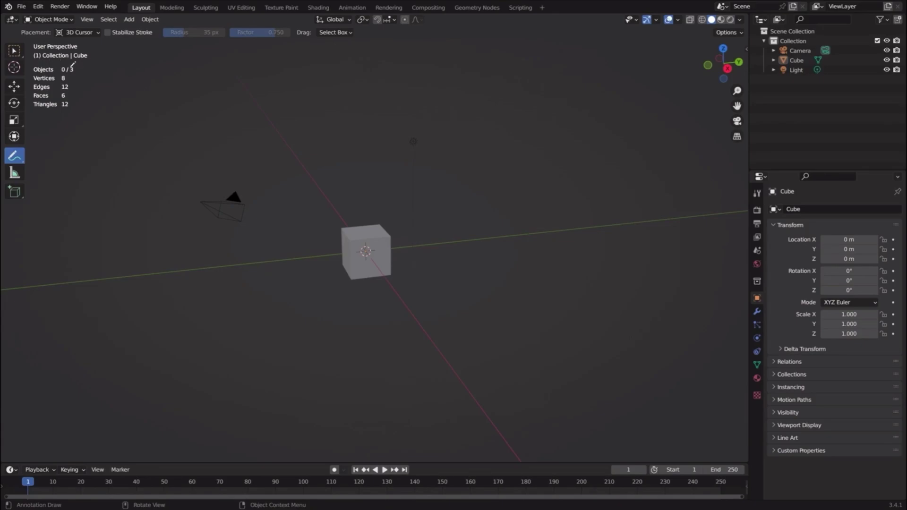
drag(33, 63, 33, 71)
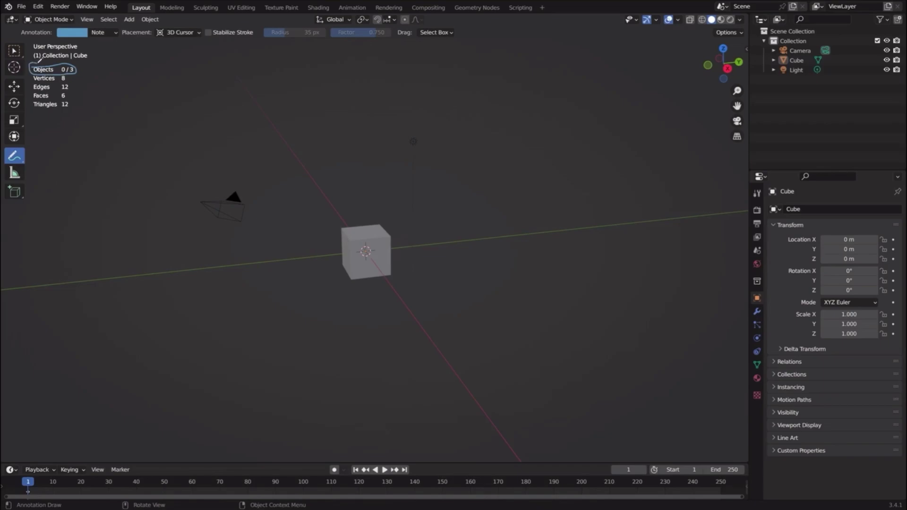
key(ctrl+z)
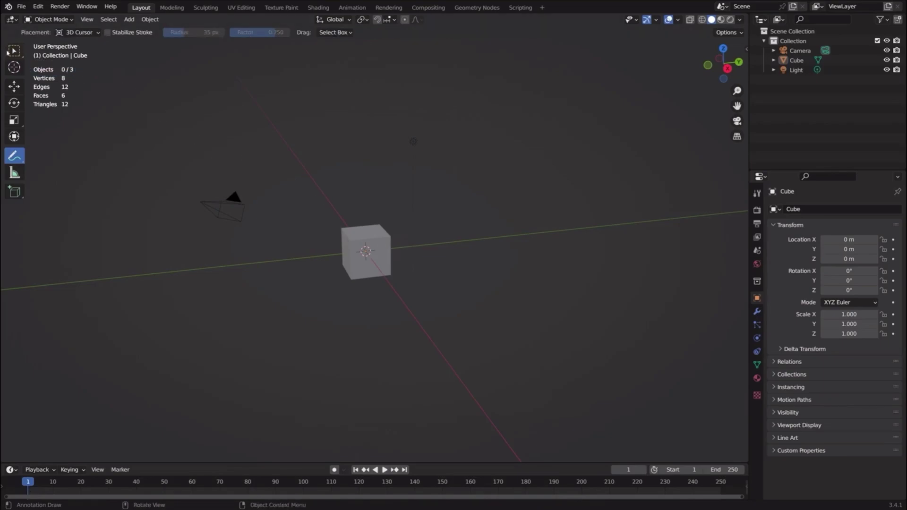
key(w)
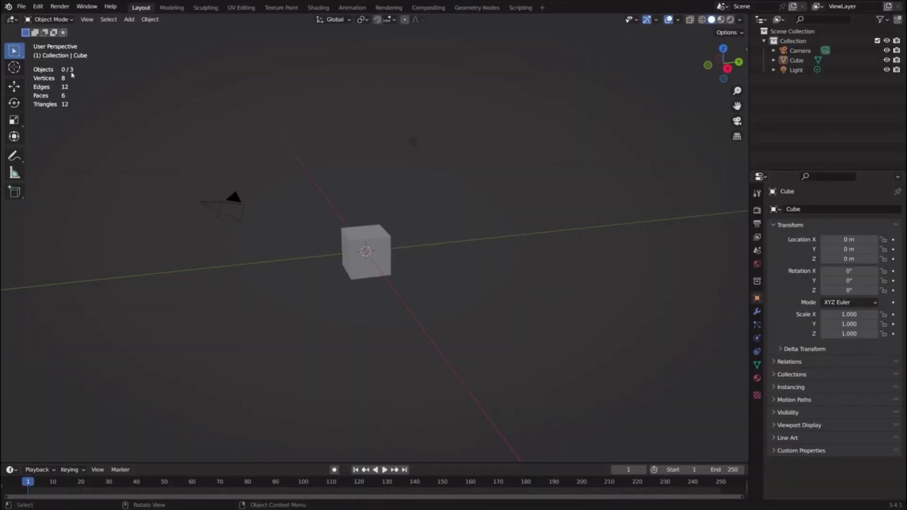
click(216, 207)
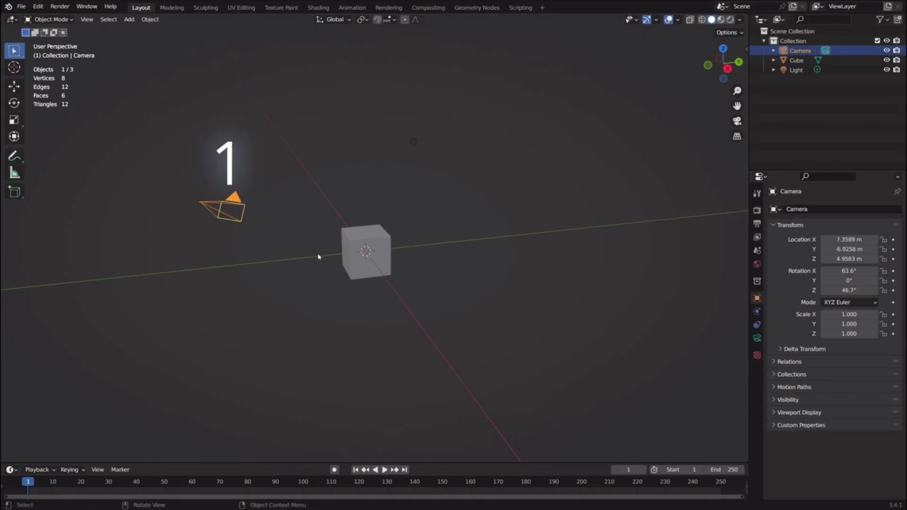
shift+click(365, 251)
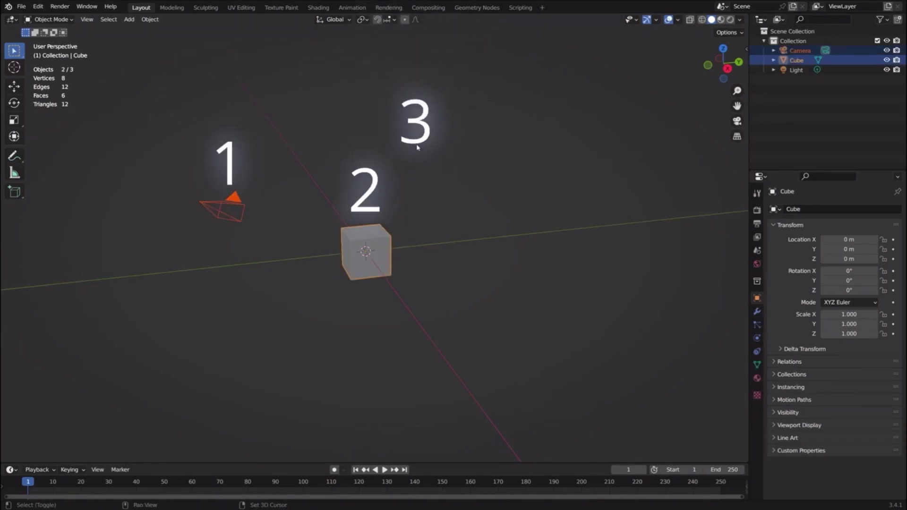
shift+click(417, 147)
key(alt+a)
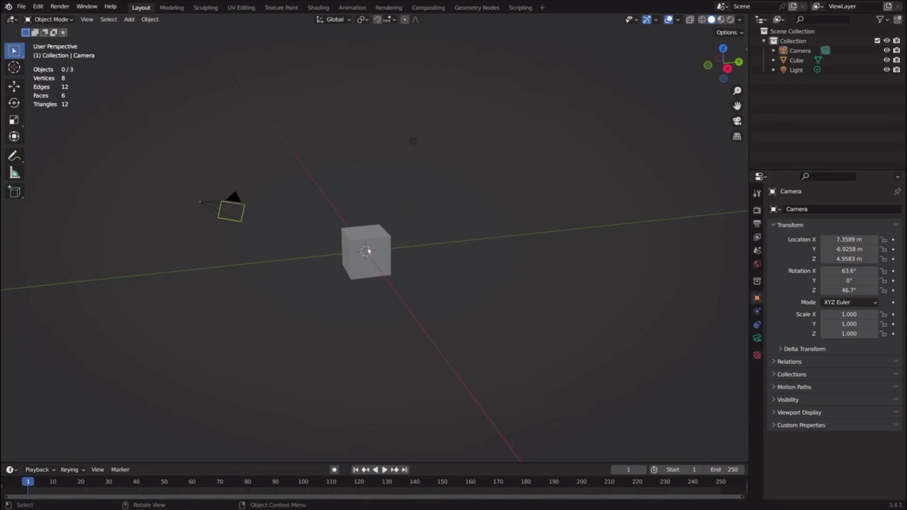
click(367, 252)
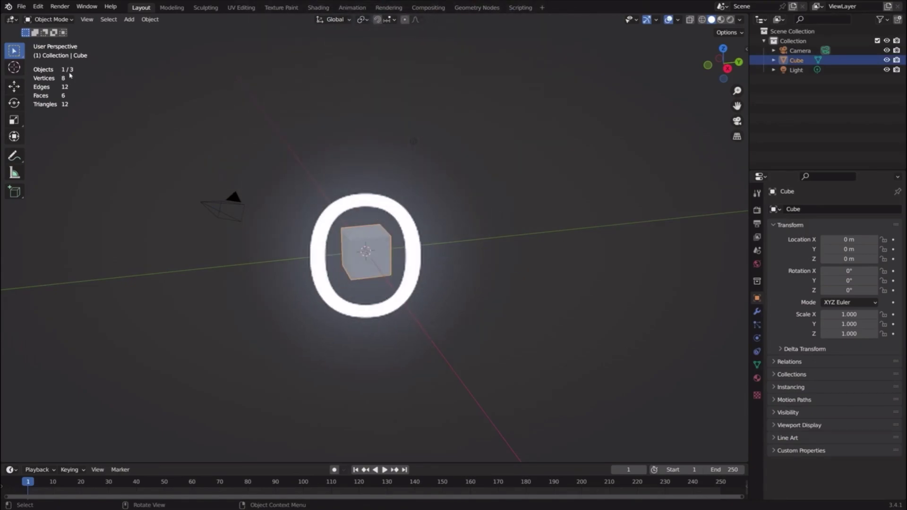
drag(431, 111, 316, 317)
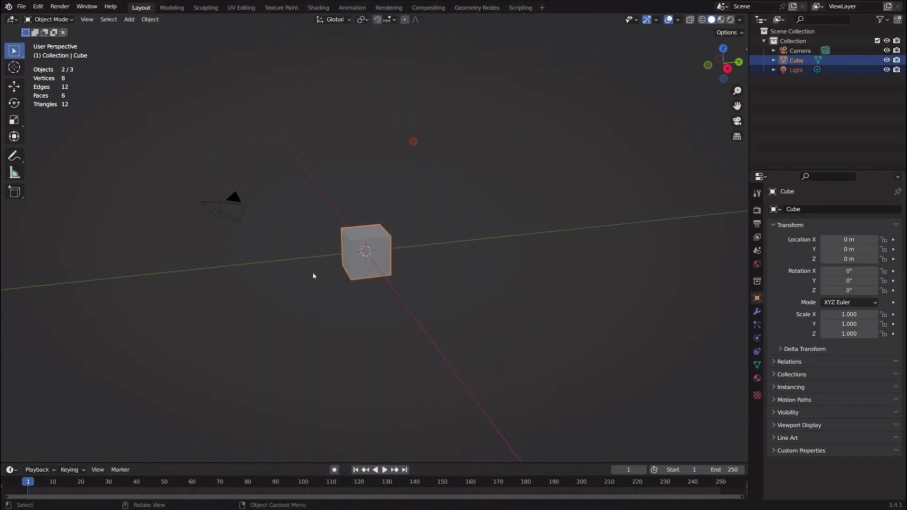
click(112, 78)
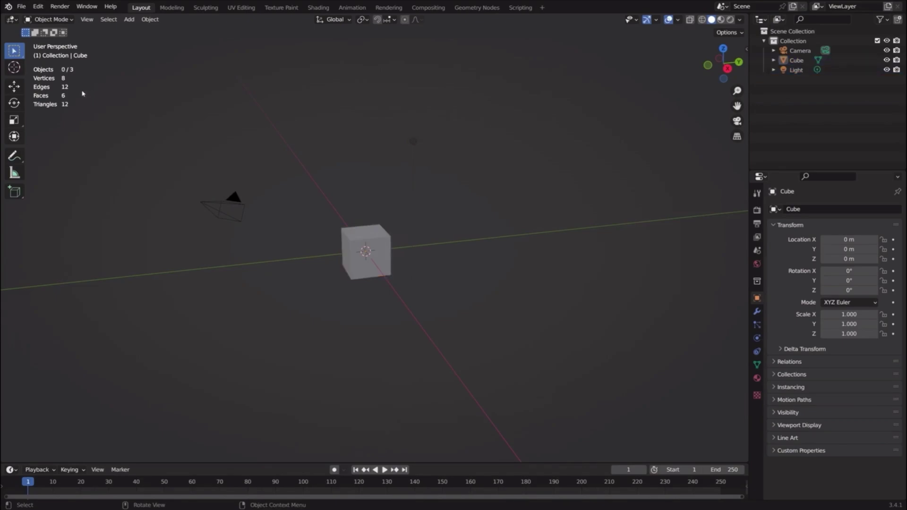
- Add a Metaball ball at the scene centre, then undo it
key(shift+a)
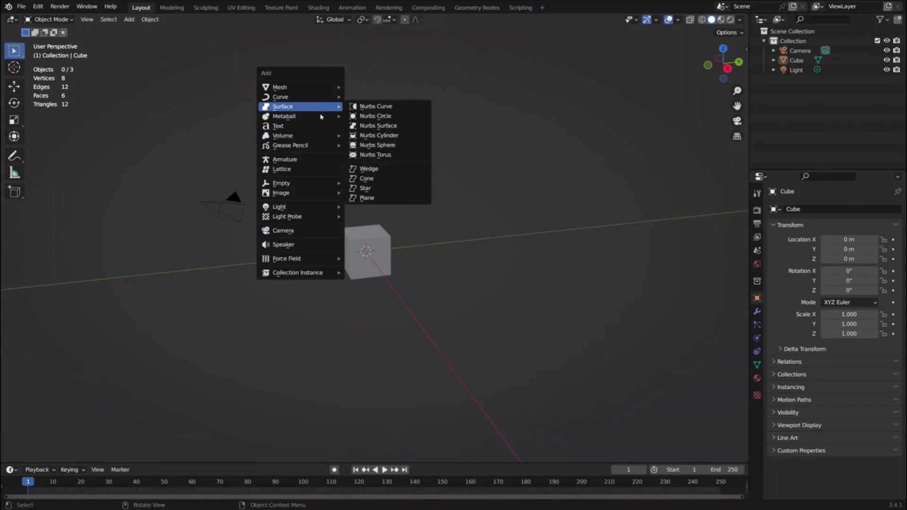
mouse_move(285, 116)
click(363, 116)
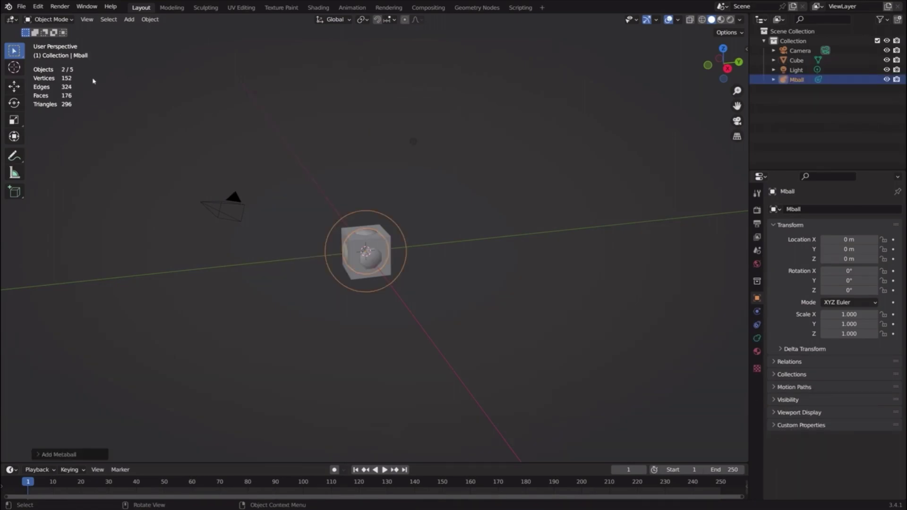
key(ctrl)
key(ctrl+z)
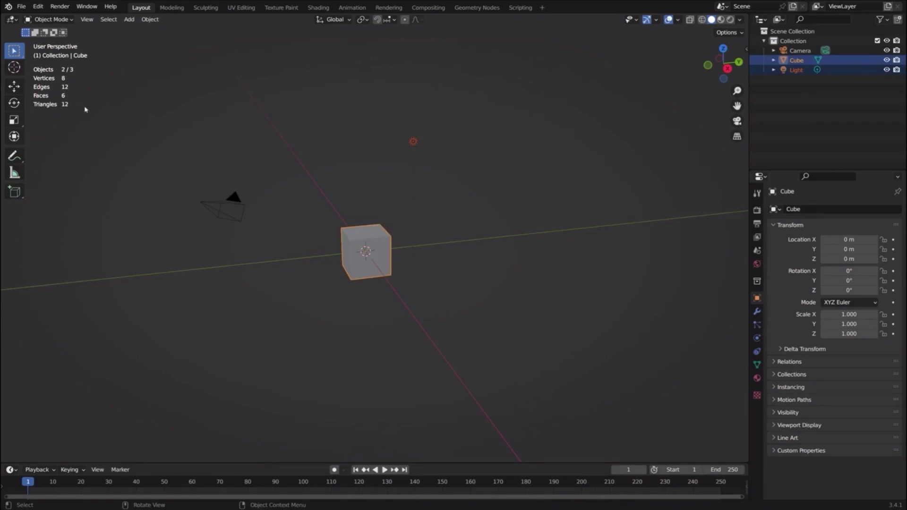
- In Edit Mode, box-select the cube's right-side vertices and bottom face, then exit
key(Tab)
scroll(365, 252, up, 5)
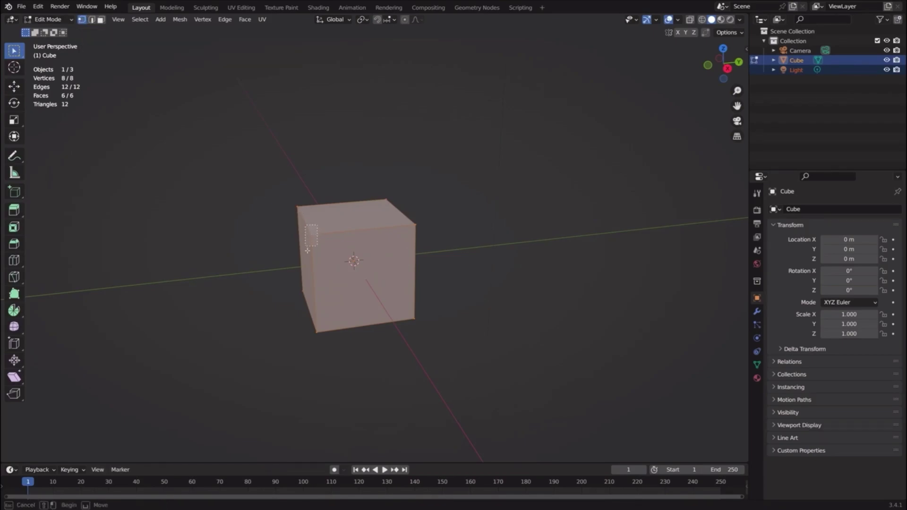
key(alt+a)
middle_drag(322, 226, 334, 220)
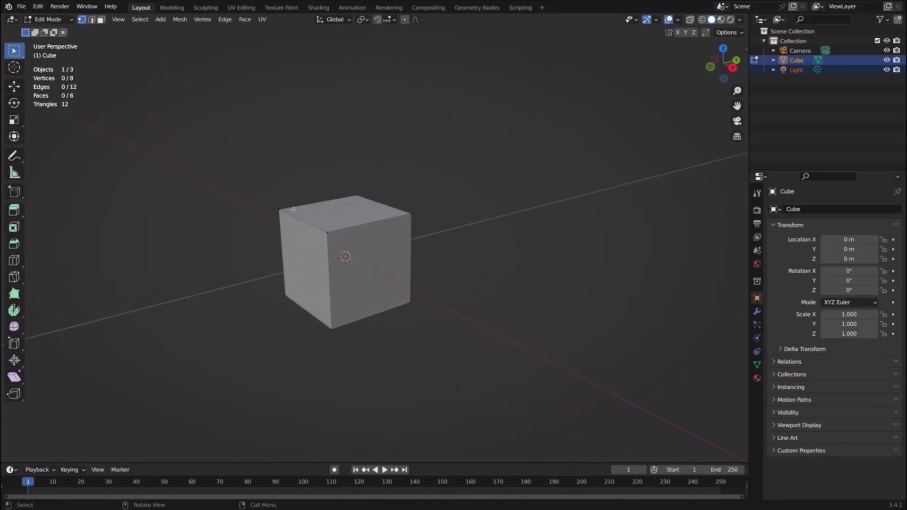
middle_drag(344, 253, 371, 239)
drag(421, 125, 330, 273)
middle_drag(487, 213, 478, 384)
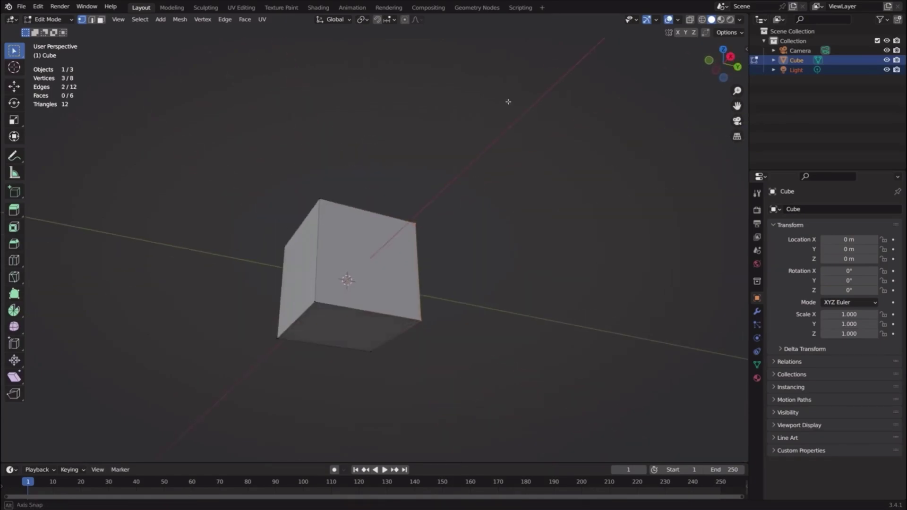
drag(437, 308, 298, 415)
key(Tab)
- Add a second mesh cube with Shift+A, then undo it
middle_drag(451, 273, 376, 347)
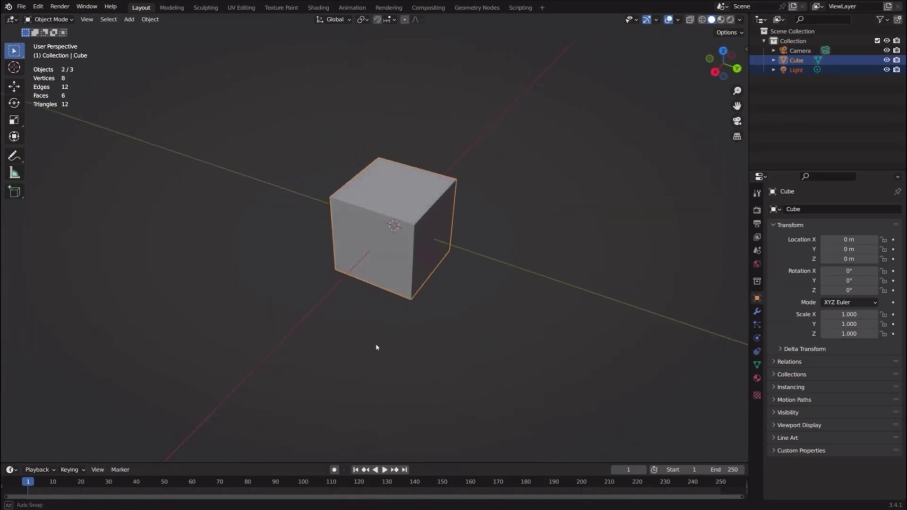
key(shift+a)
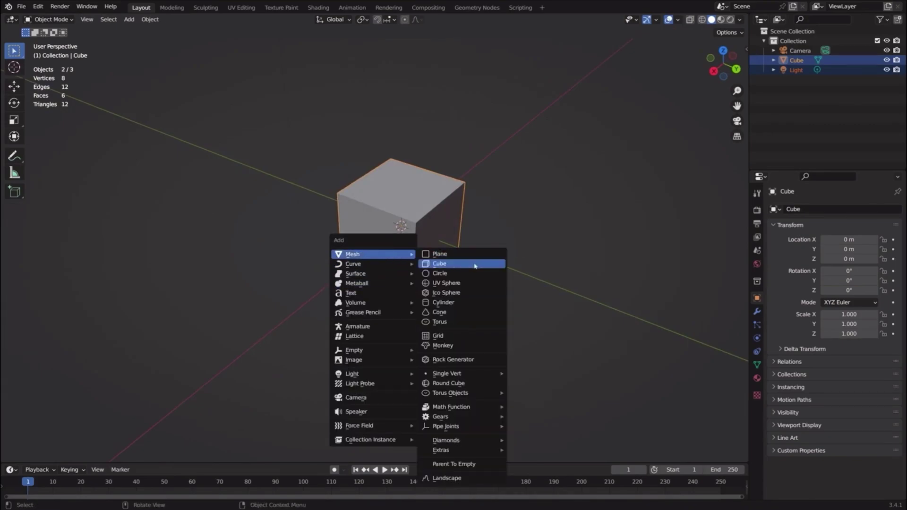
click(468, 263)
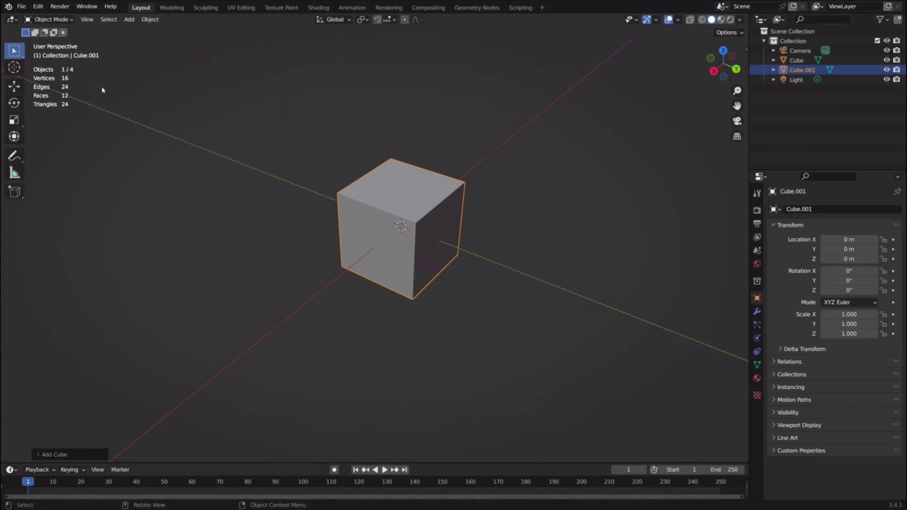
key(ctrl+z)
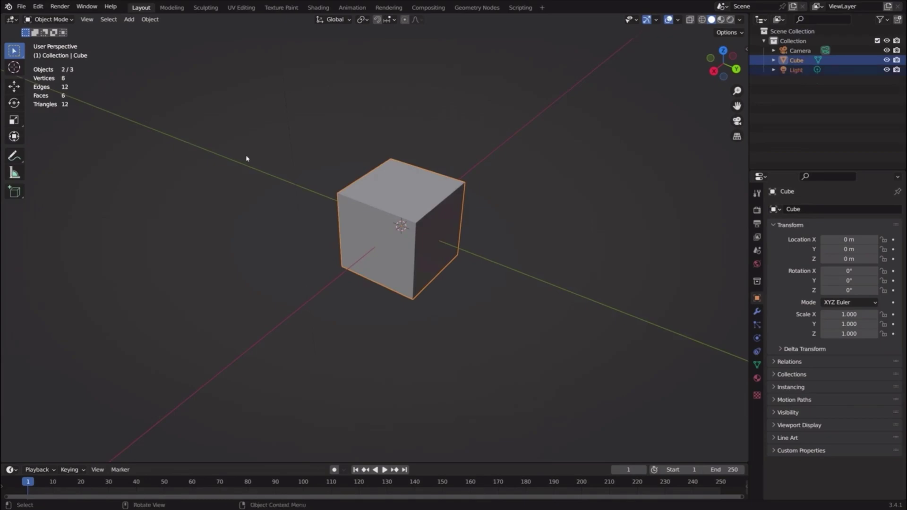
middle_drag(255, 162, 352, 148)
scroll(233, 190, up, 3)
mouse_move(232, 190)
middle_down()
mouse_move(345, 180)
mouse_move(315, 151)
middle_up()
- Subdivide the whole cube mesh in Edit Mode, then select one top-face vertex
key(Tab)
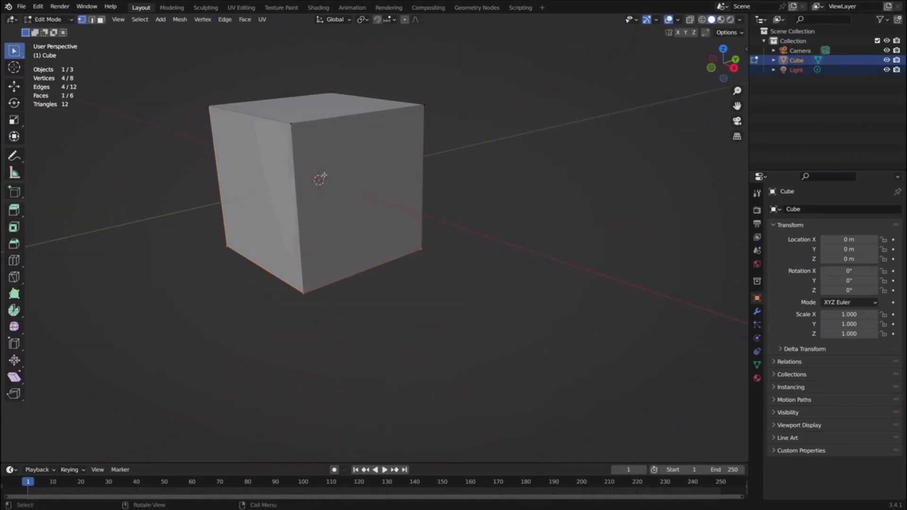
key(a)
right_click(343, 166)
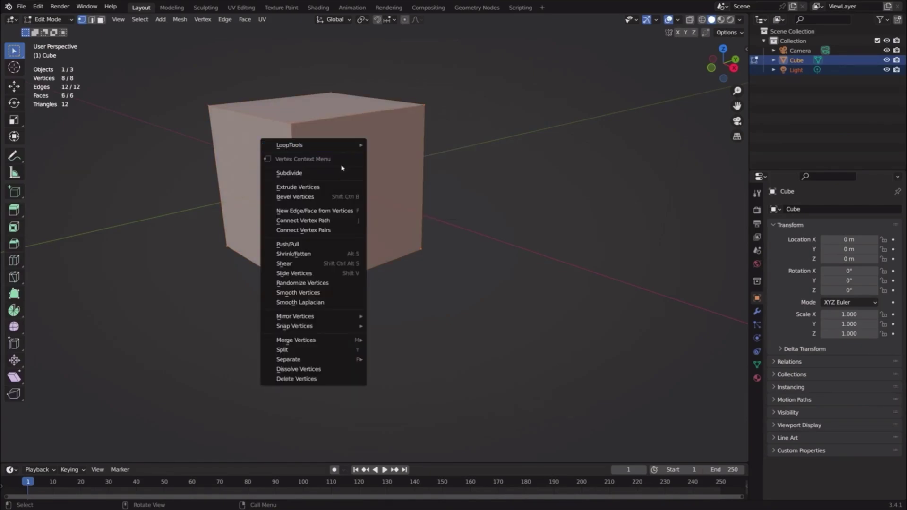
click(343, 174)
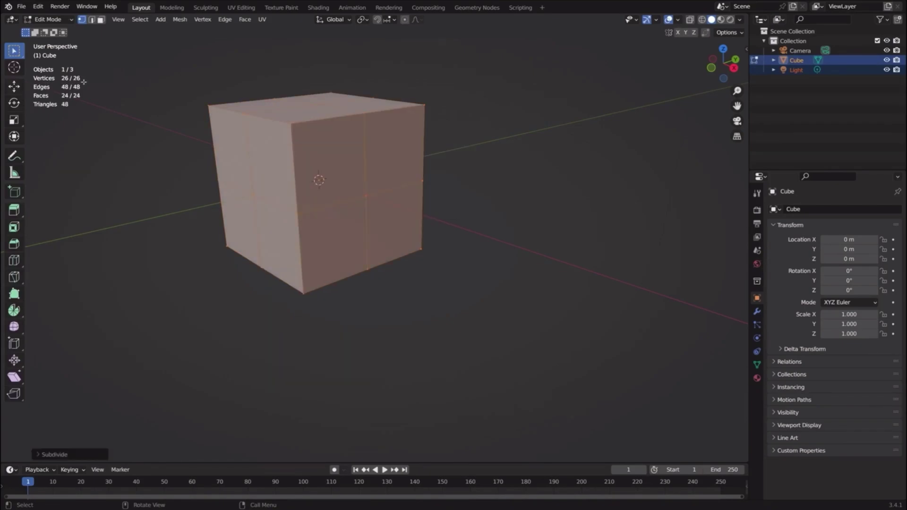
middle_drag(319, 162, 424, 186)
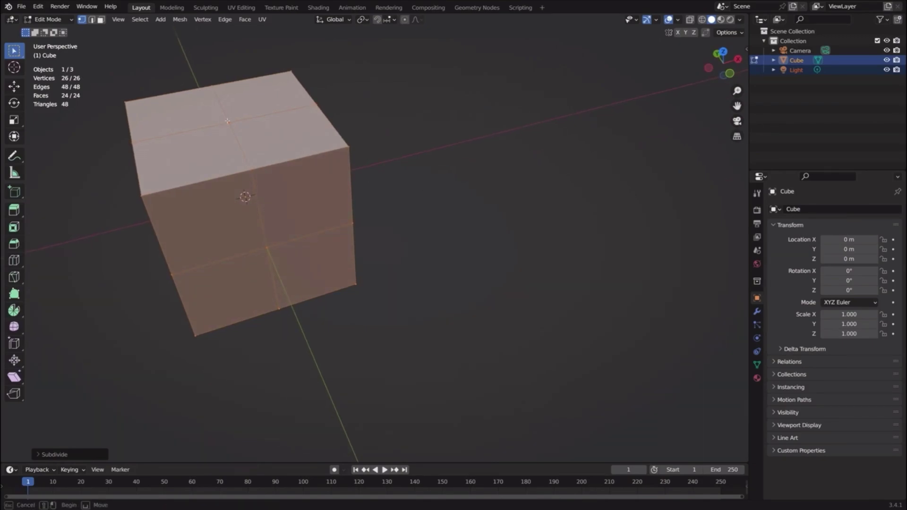
click(218, 110)
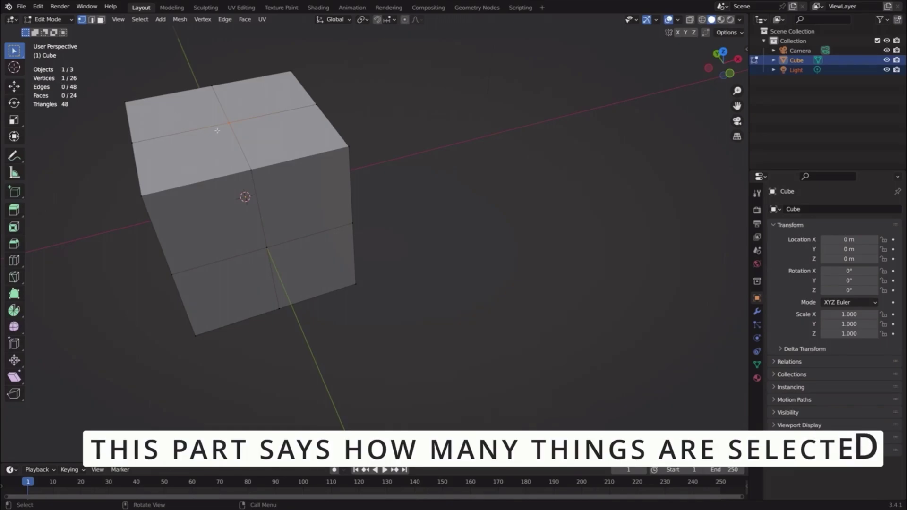
- Select the whole mesh and toggle between Edit and Object Mode, deselecting the cube
key(a)
key(Tab)
middle_drag(326, 132, 284, 141)
scroll(227, 98, down, 2)
mouse_move(227, 97)
middle_down()
mouse_move(285, 173)
mouse_move(510, 197)
middle_up()
click(554, 129)
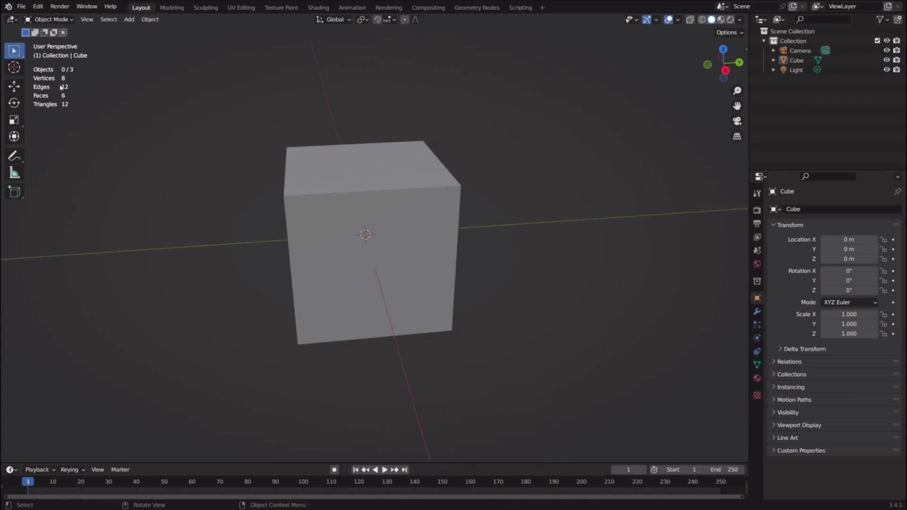
key(Tab)
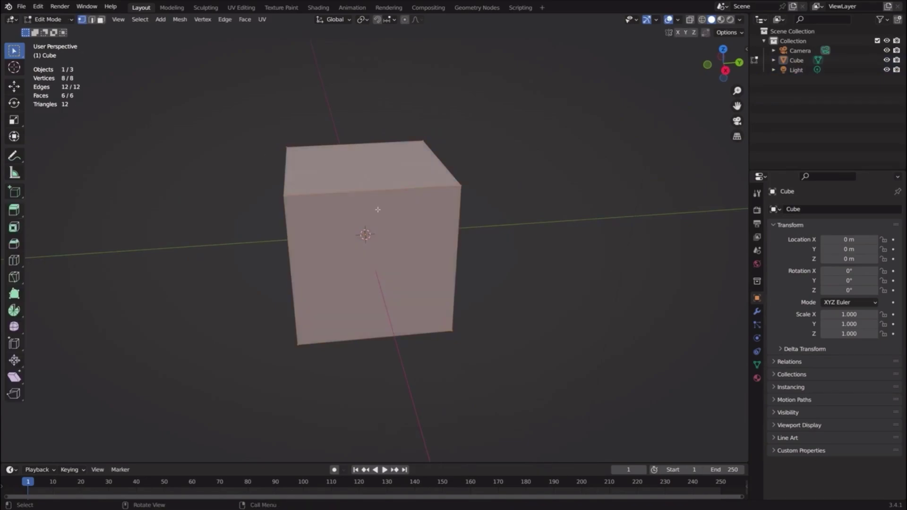
scroll(365, 181, up, 3)
mouse_move(365, 181)
middle_down()
mouse_move(377, 196)
mouse_move(419, 149)
mouse_move(382, 179)
middle_up()
scroll(377, 196, up, 1)
scroll(377, 197, down, 2)
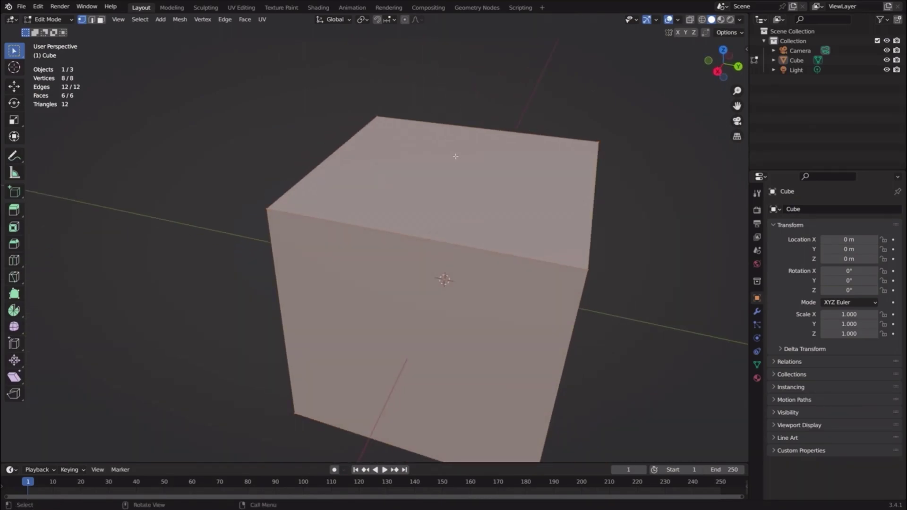
scroll(456, 156, down, 4)
key(Tab)
click(432, 160)
scroll(429, 179, down, 1)
scroll(431, 180, up, 1)
- Add a temporary Cube.001, delete it, and reselect the original Cube
key(shift+a)
click(500, 187)
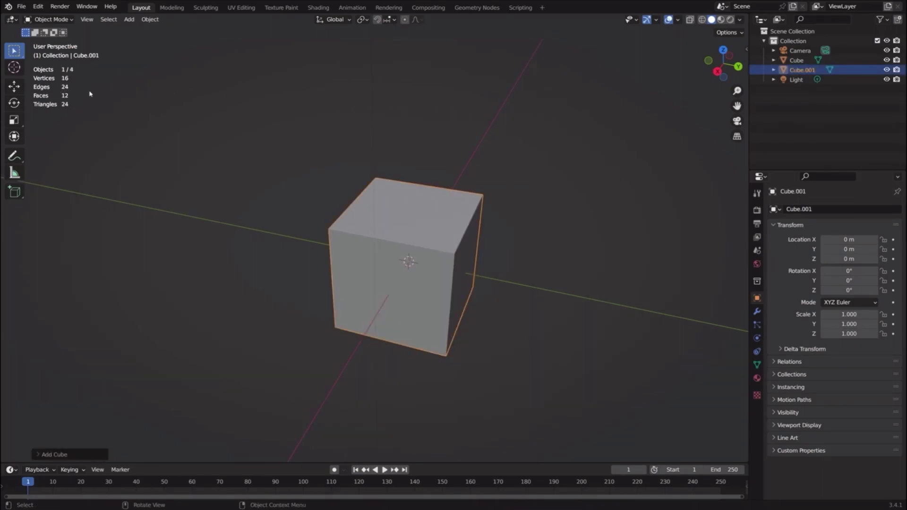
key(Delete)
click(409, 302)
scroll(492, 199, down, 3)
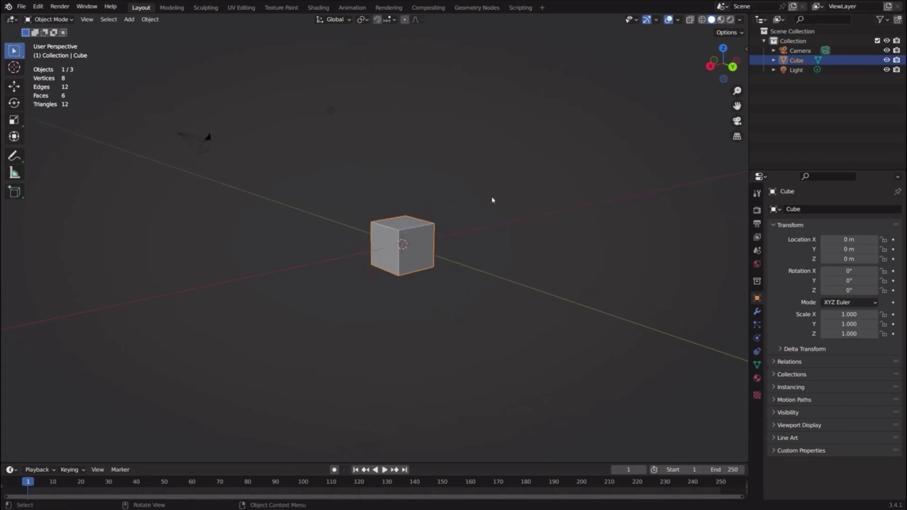